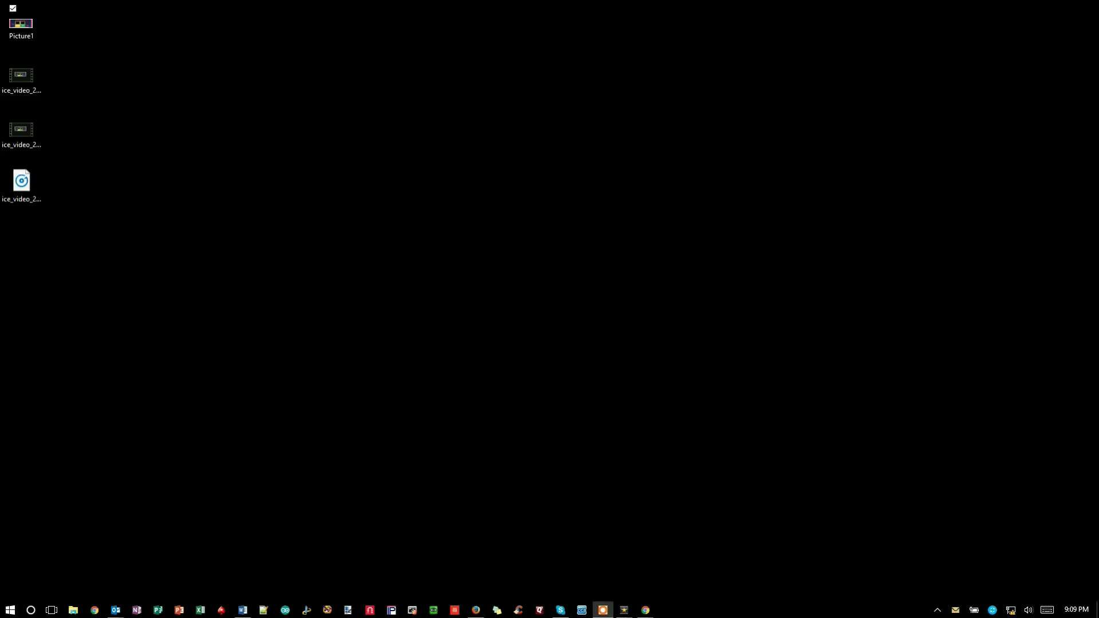
Step: View the device's port photo, then open an administrator Command Prompt from the Start menu
click(27, 29)
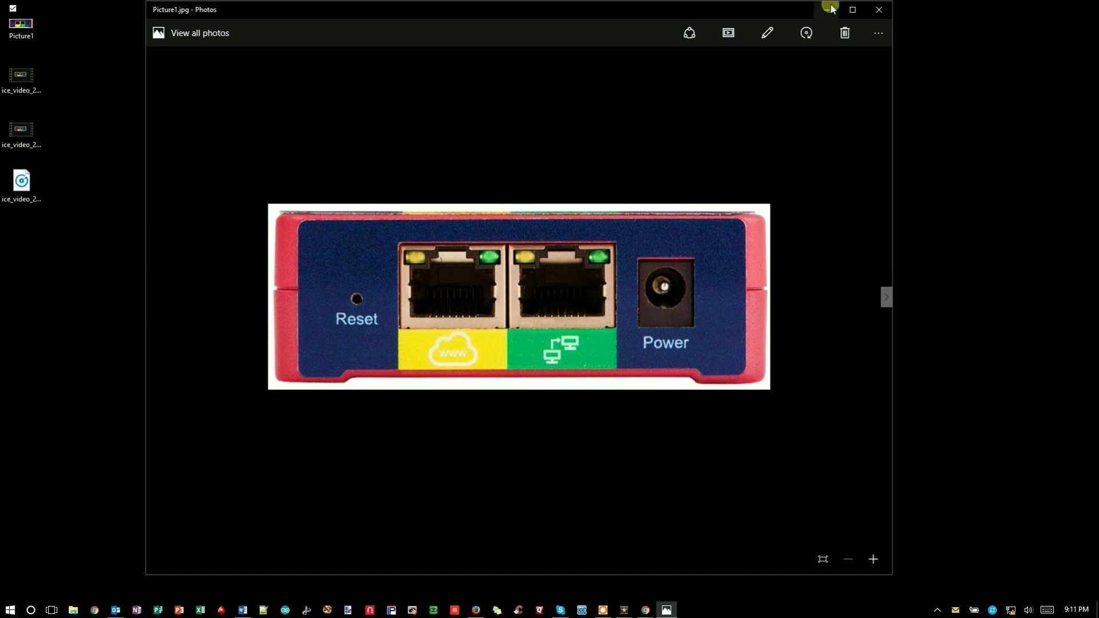
click(877, 10)
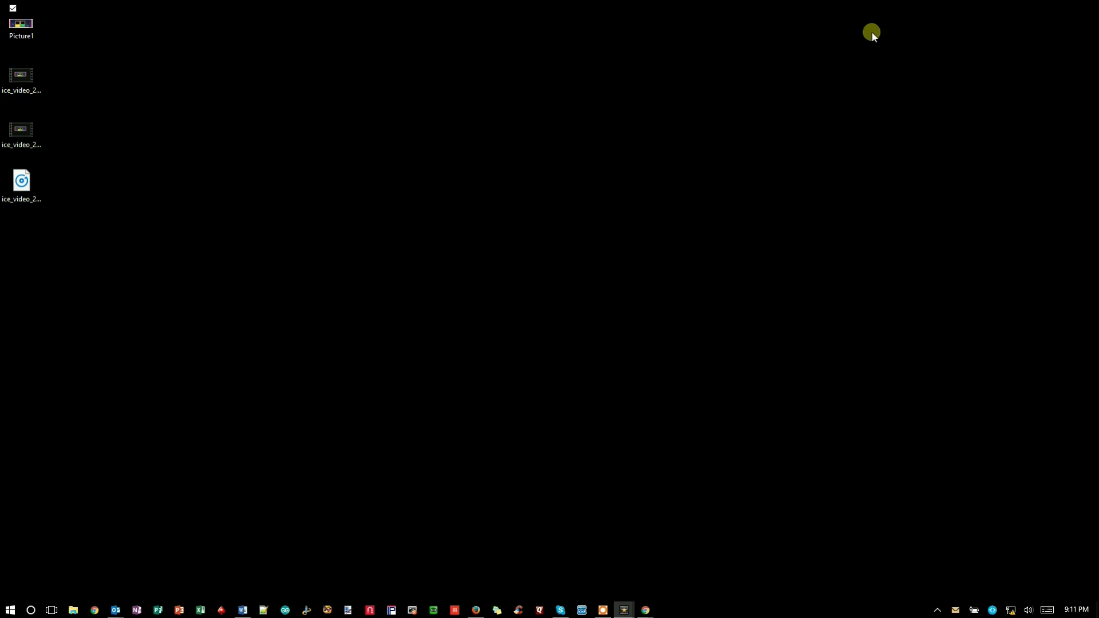
right_click(11, 611)
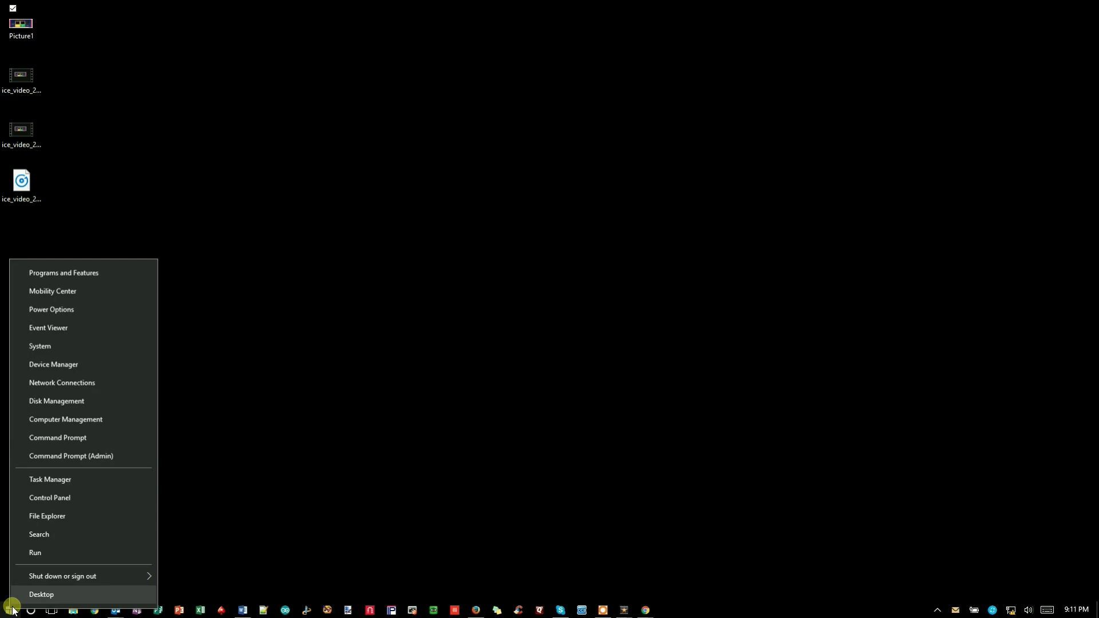
click(85, 457)
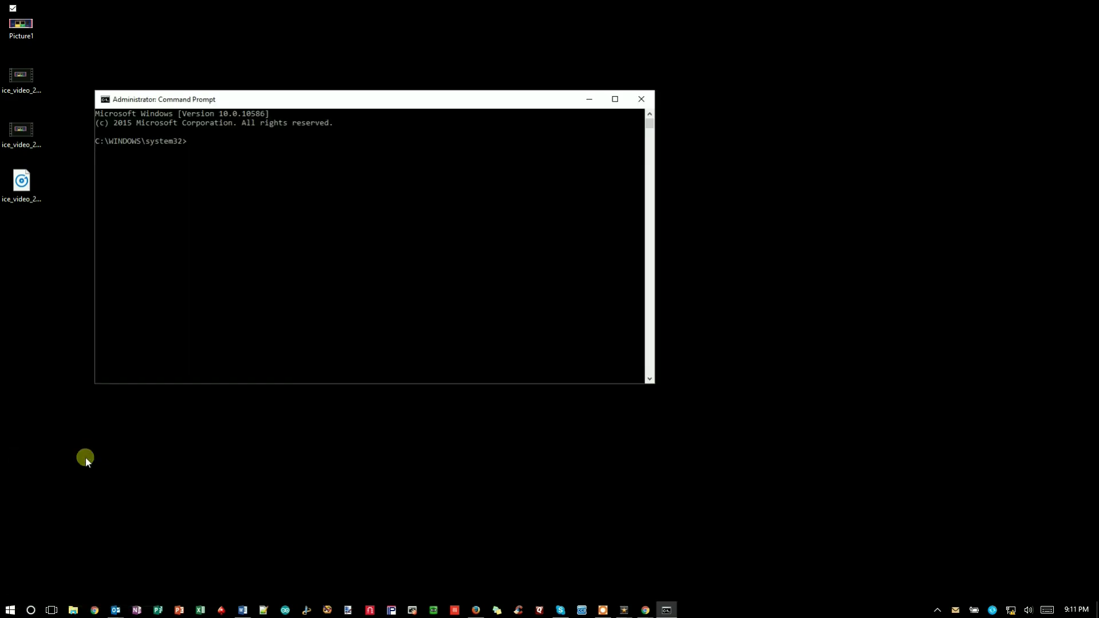
drag(383, 101, 444, 109)
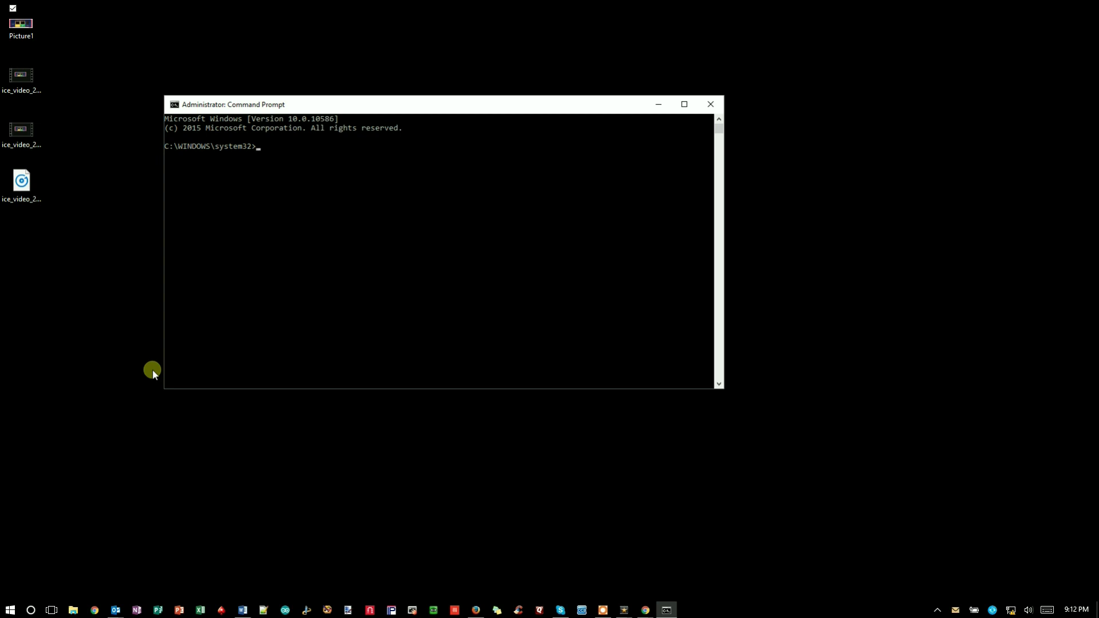
Step: Run ncpa.cpl to bring up the Network Connections adapter list
text(ncpa.cpl)
key(Return)
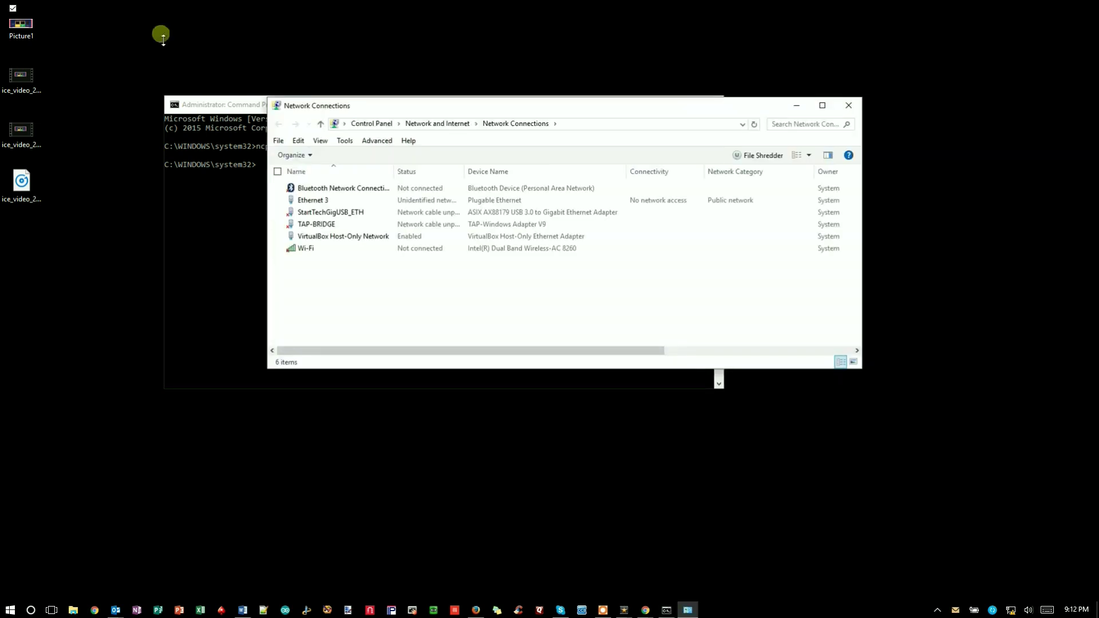
drag(590, 112, 590, 66)
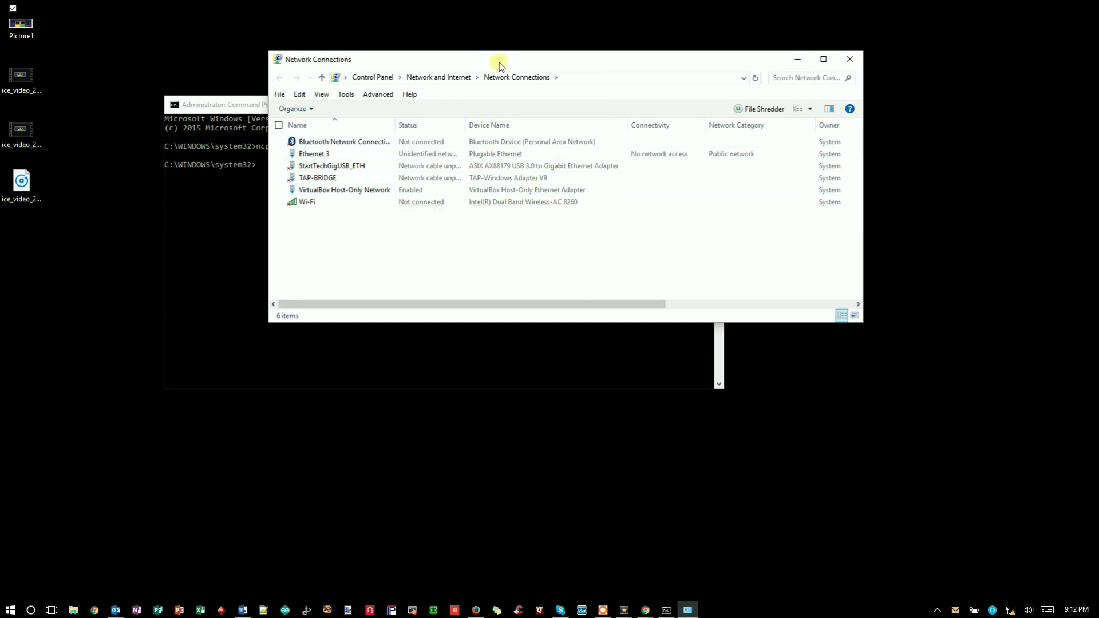
right_click(12, 608)
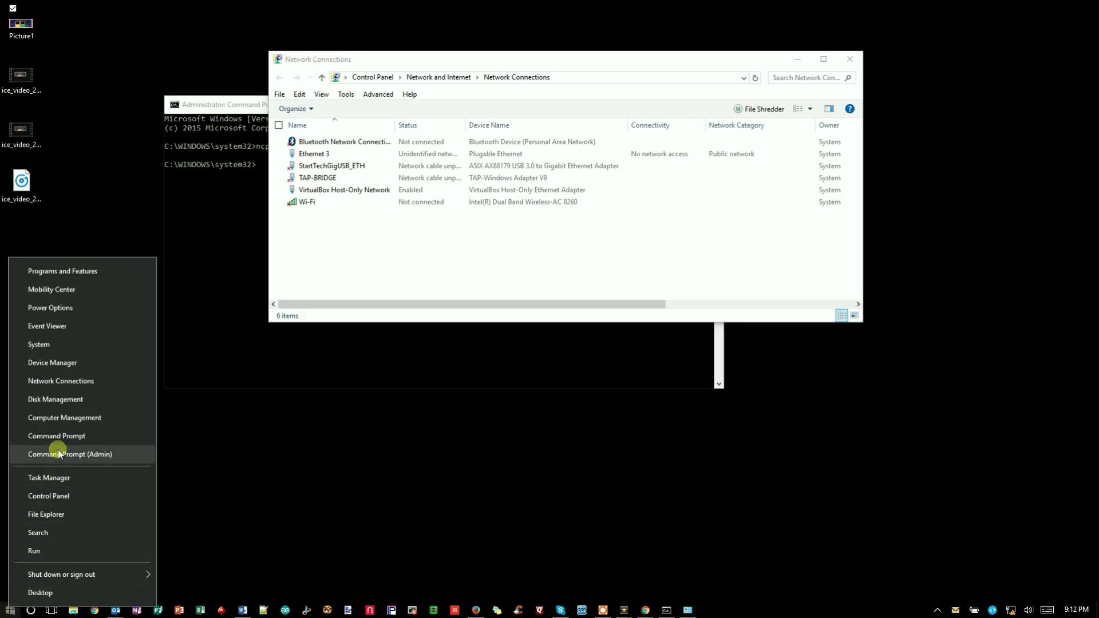
click(107, 500)
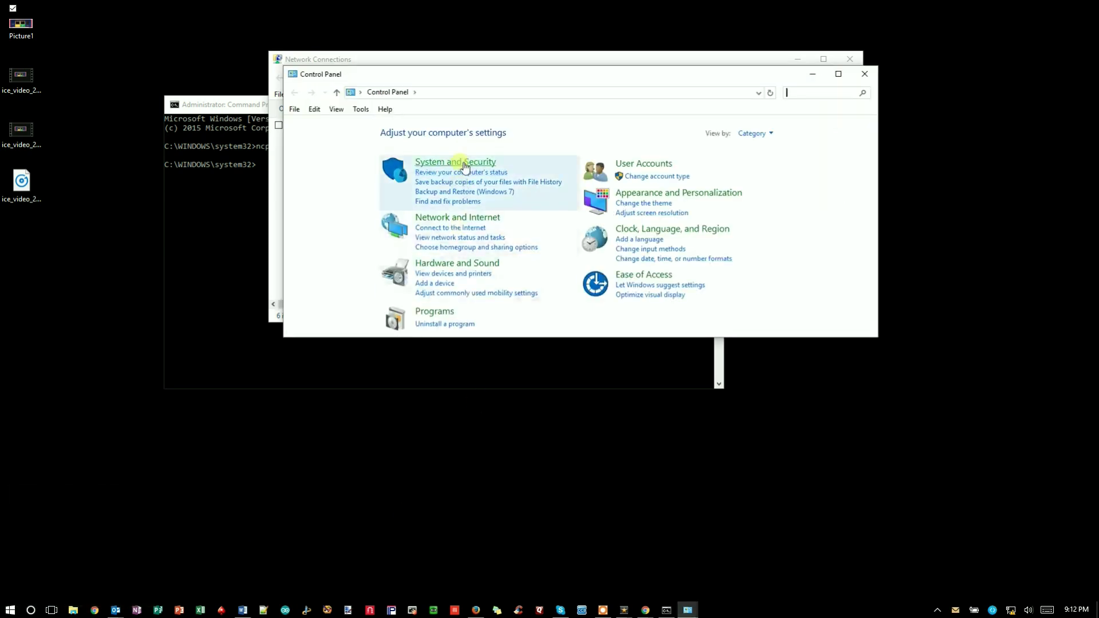
drag(877, 337, 877, 399)
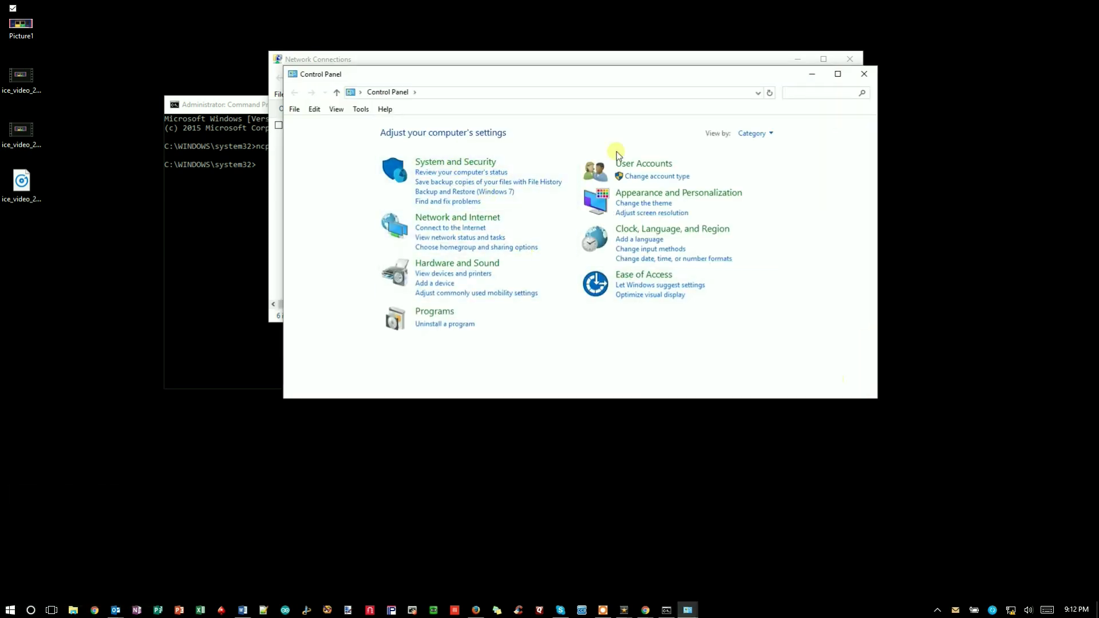
text(network)
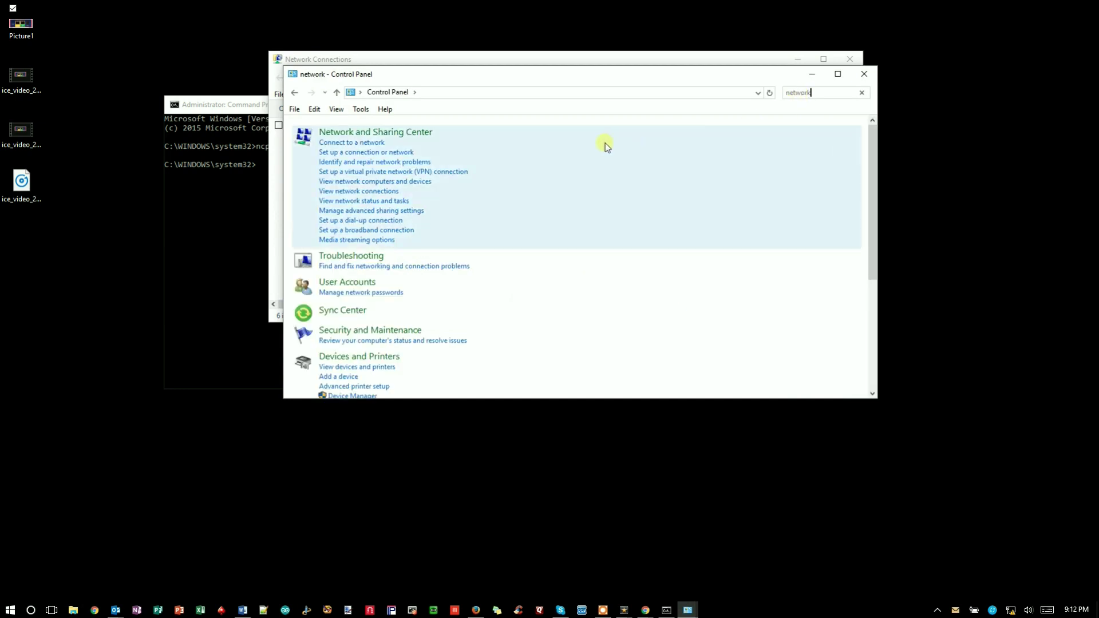
text( conn)
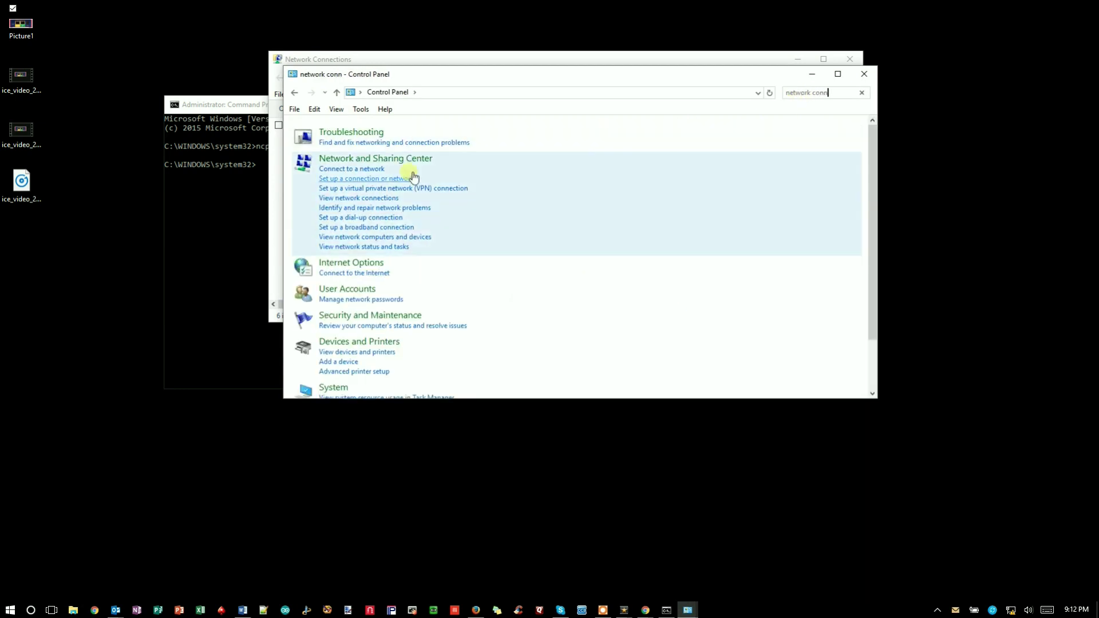
click(375, 199)
click(865, 74)
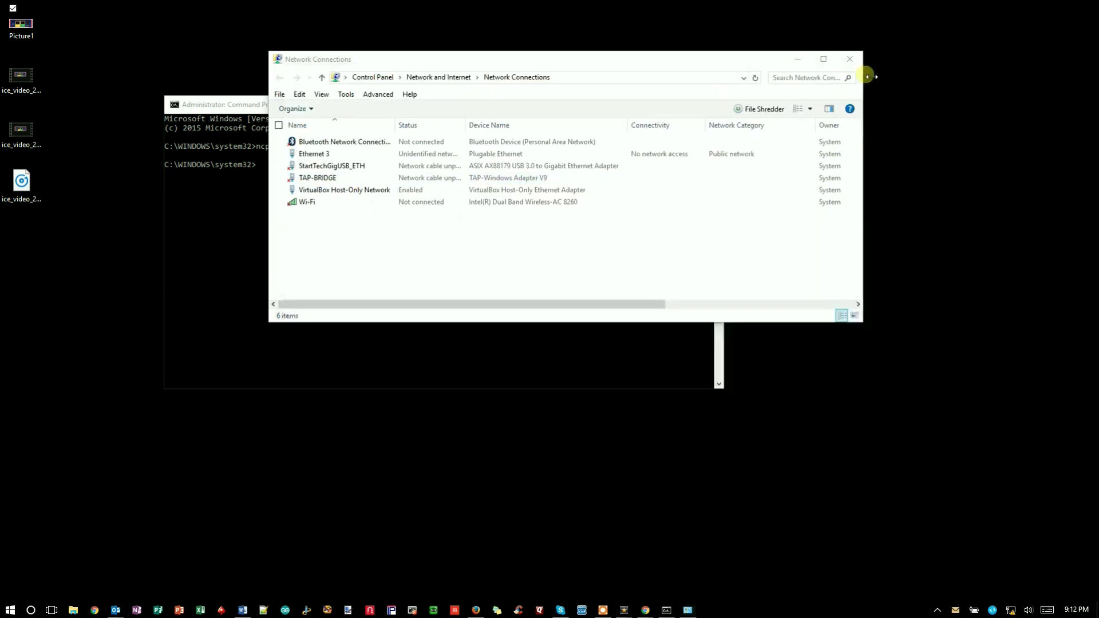
Step: Open the Properties dialog of the Ethernet 3 adapter
drag(687, 65, 705, 32)
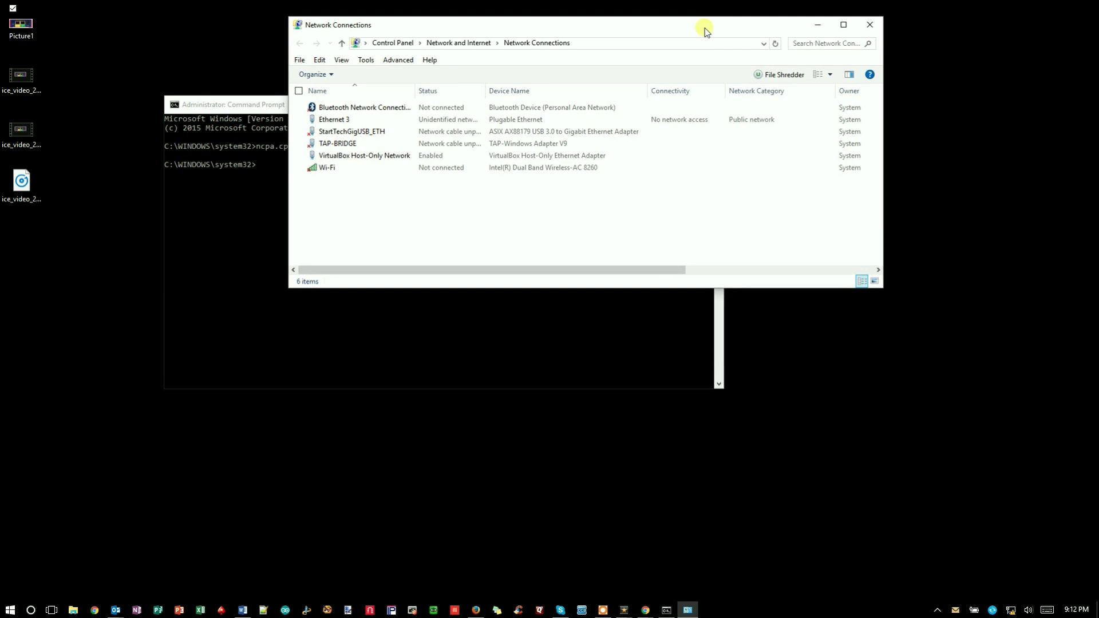
drag(264, 109, 118, 305)
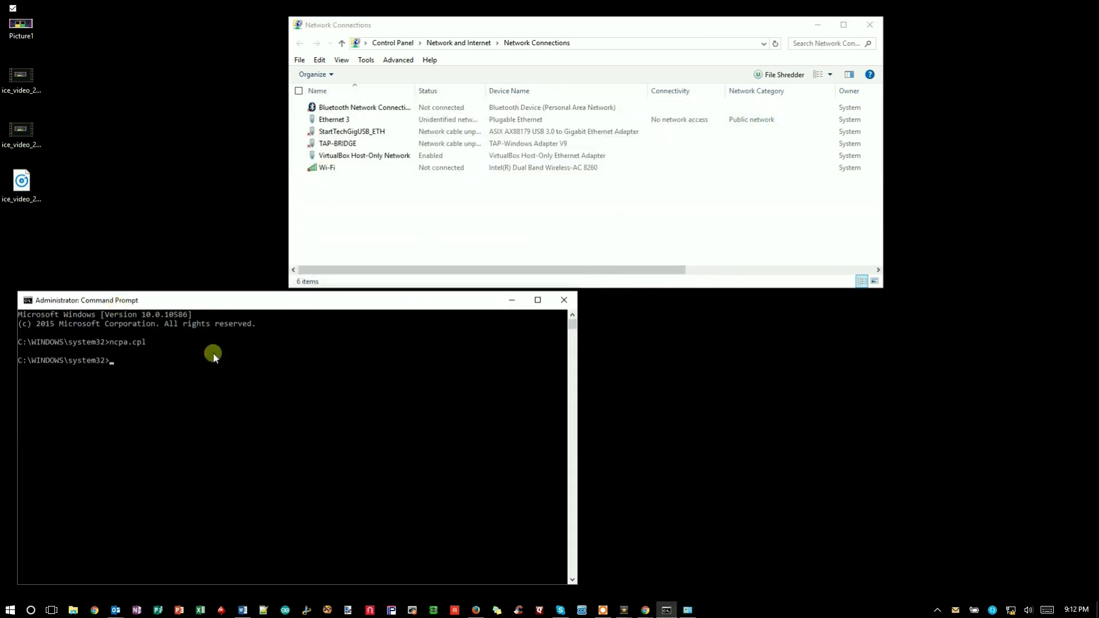
drag(596, 33, 544, 76)
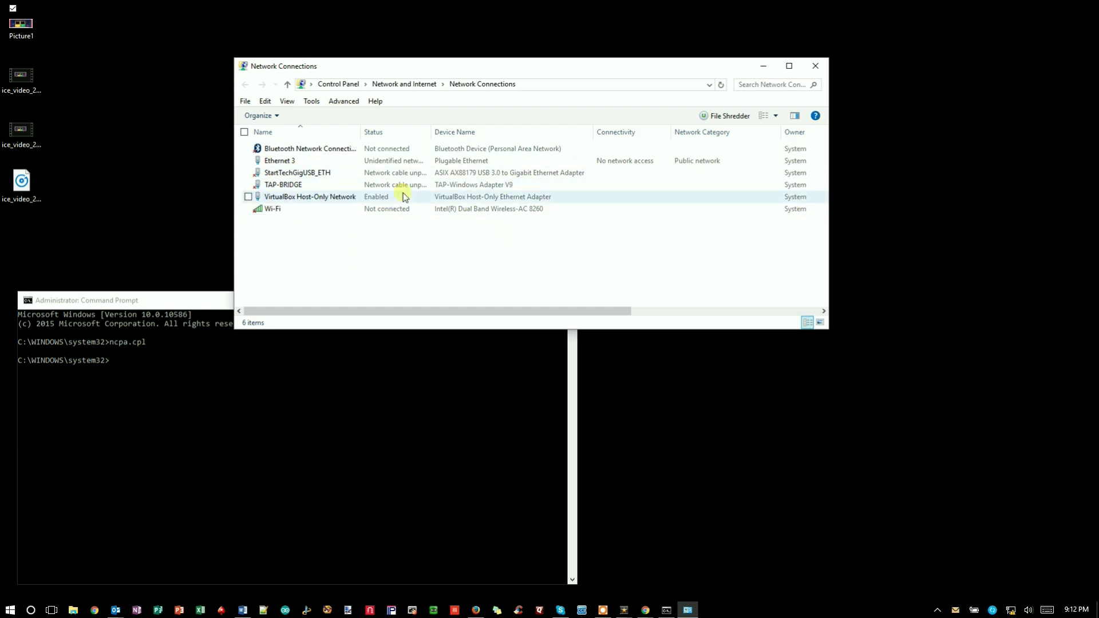
click(318, 165)
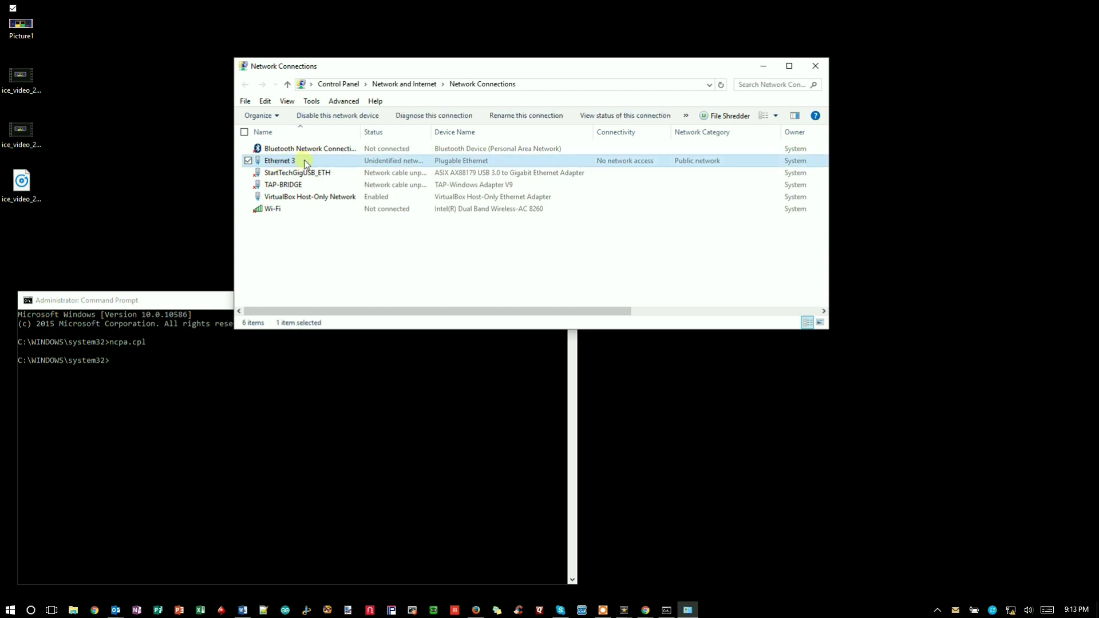
click(305, 162)
right_click(304, 162)
click(341, 164)
right_click(341, 164)
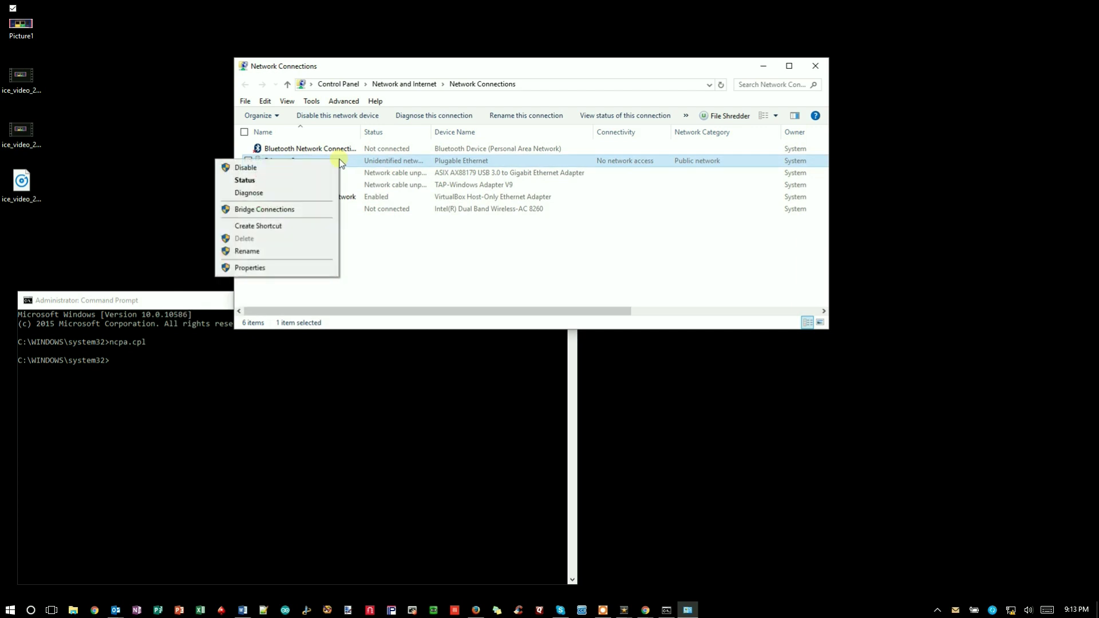
click(309, 266)
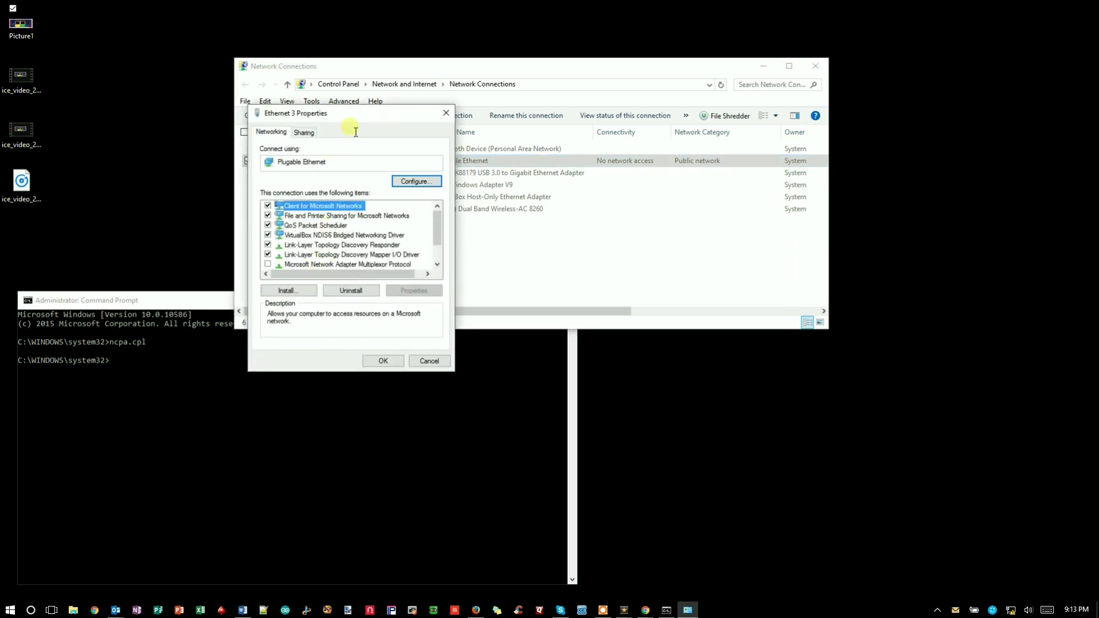
Step: Open the Internet Protocol Version 4 (TCP/IPv4) properties for Ethernet 3
drag(358, 119, 407, 101)
click(416, 237)
scroll(420, 241, down, 1)
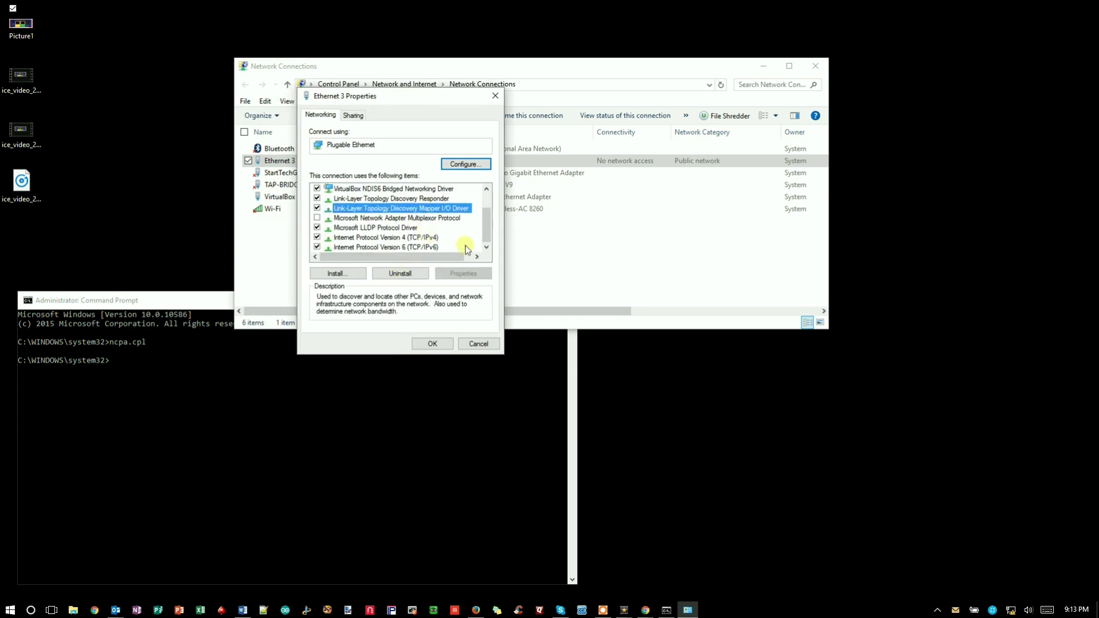
click(379, 238)
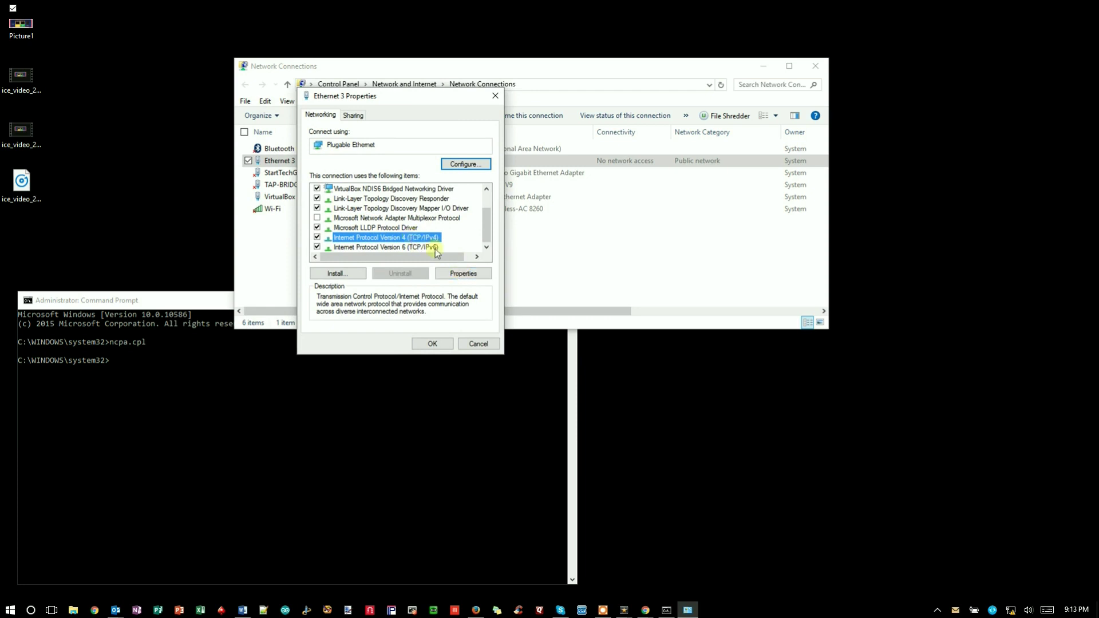
click(461, 273)
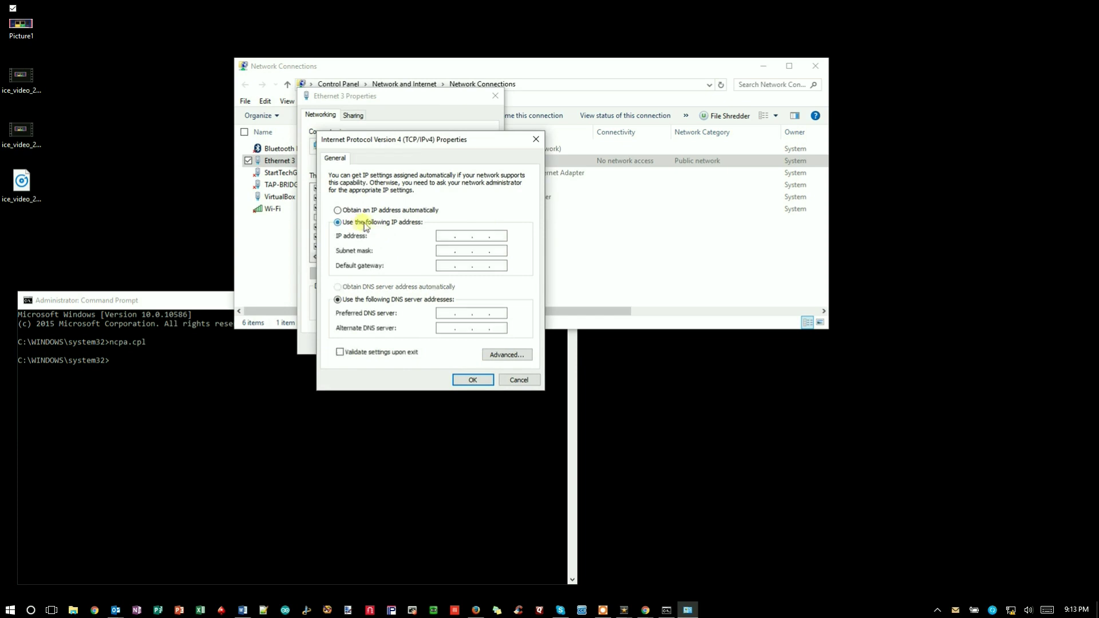
Step: Enter static IP 192.168.100.169, accept subnet mask 255.255.255.0, and apply it
click(446, 237)
text(192 . 168 . 100 . 169)
key(Tab)
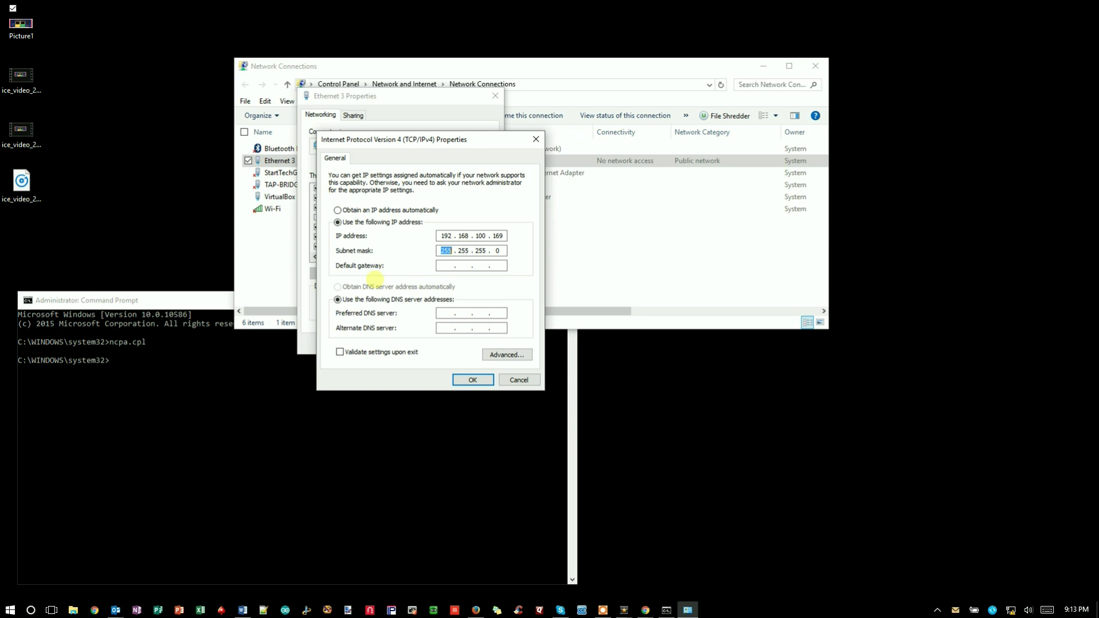
click(480, 380)
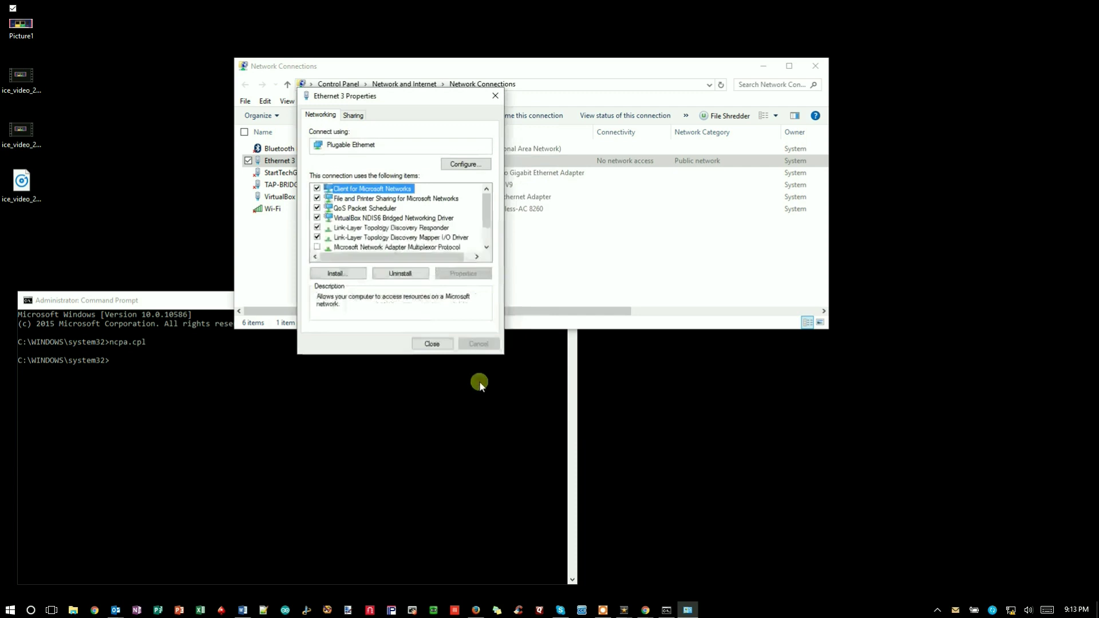
Step: Close the properties dialog and run ipconfig to check Ethernet 3 shows 192.168.100.169/255.255.255.0
click(433, 344)
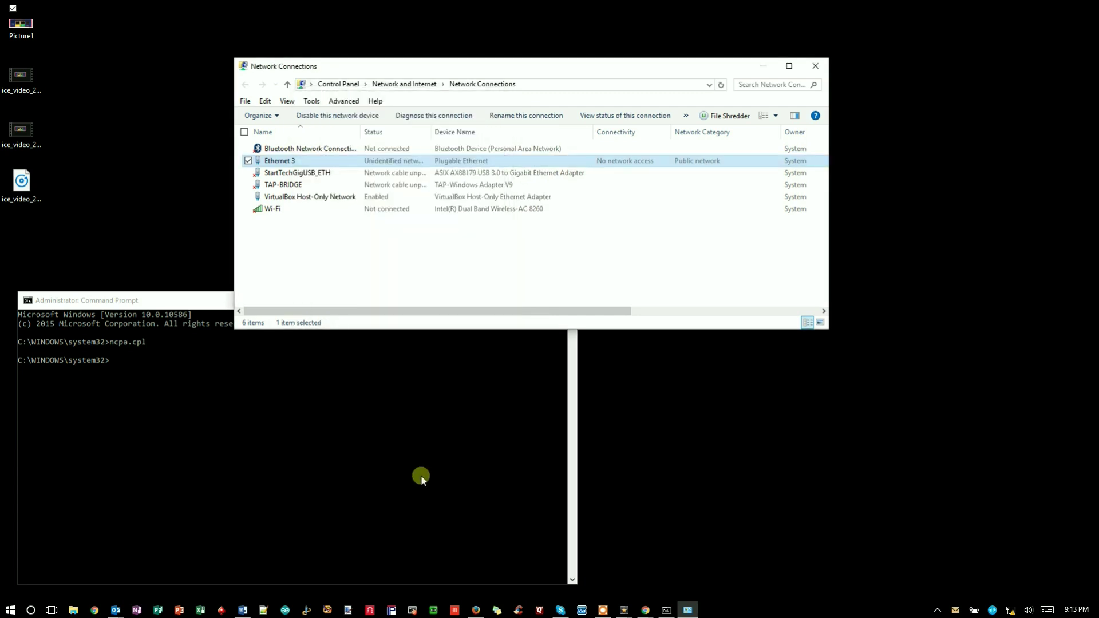
drag(654, 66, 751, 22)
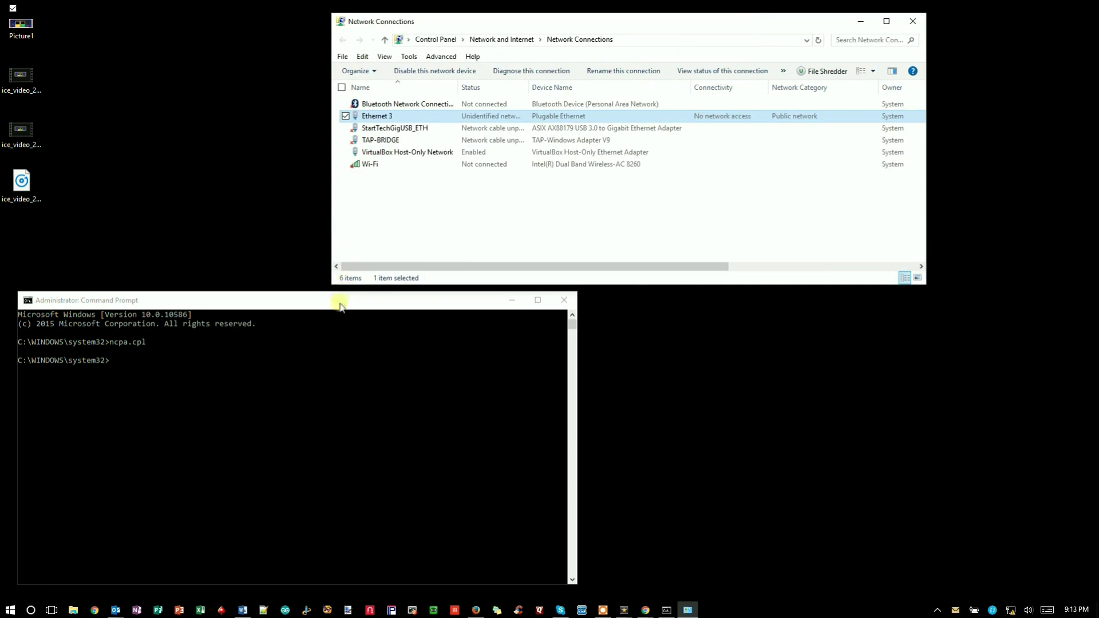
drag(339, 306, 475, 85)
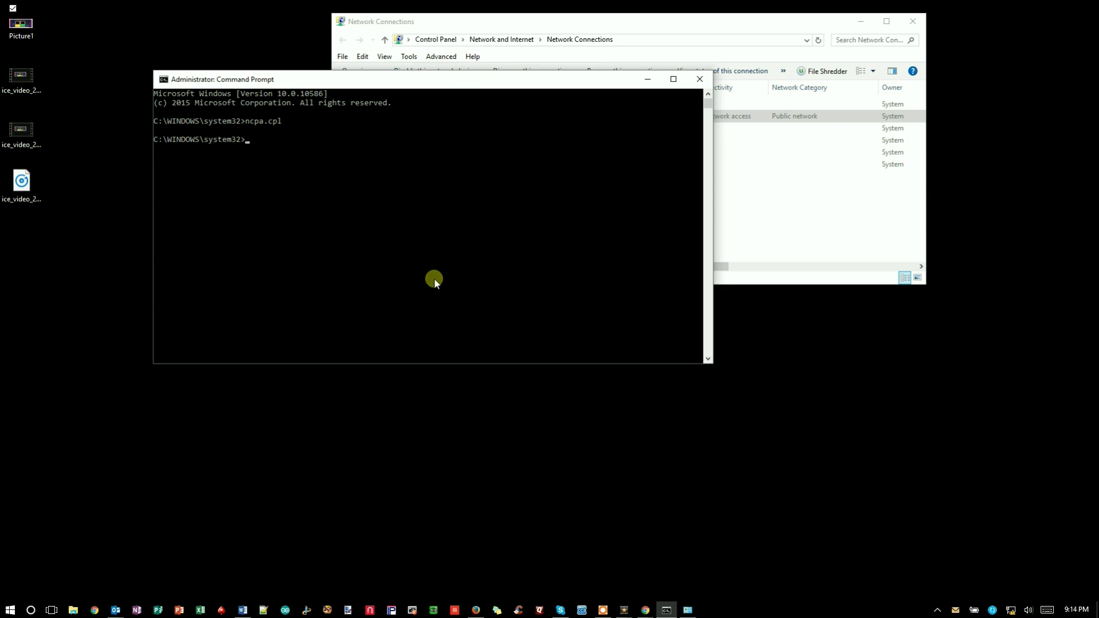
text(ipconfig)
key(Return)
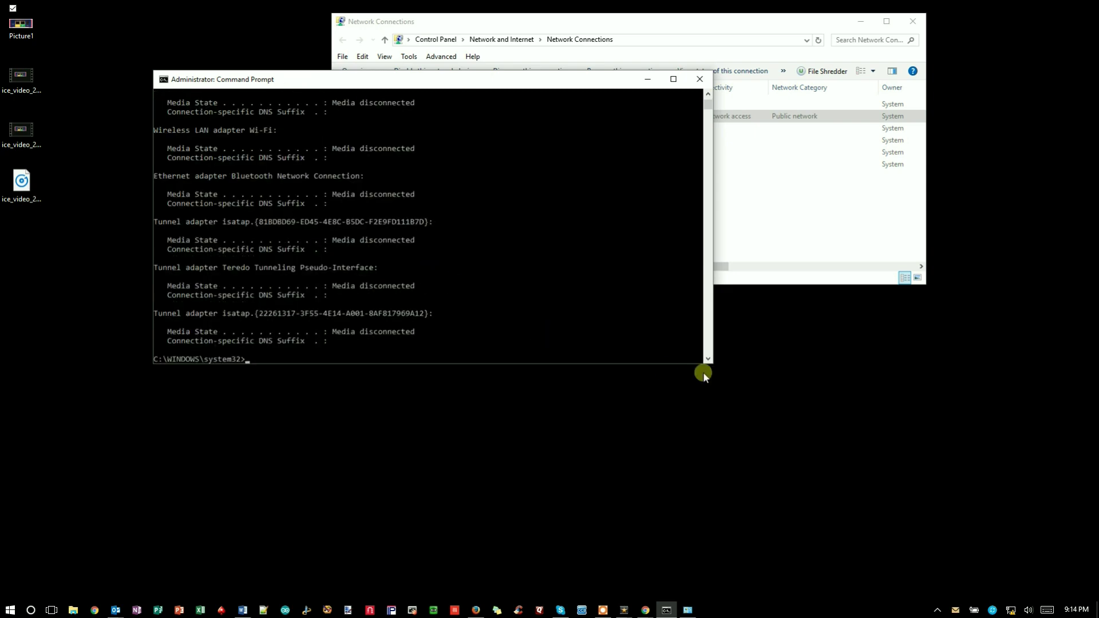
drag(712, 363, 750, 476)
scroll(621, 389, up, 5)
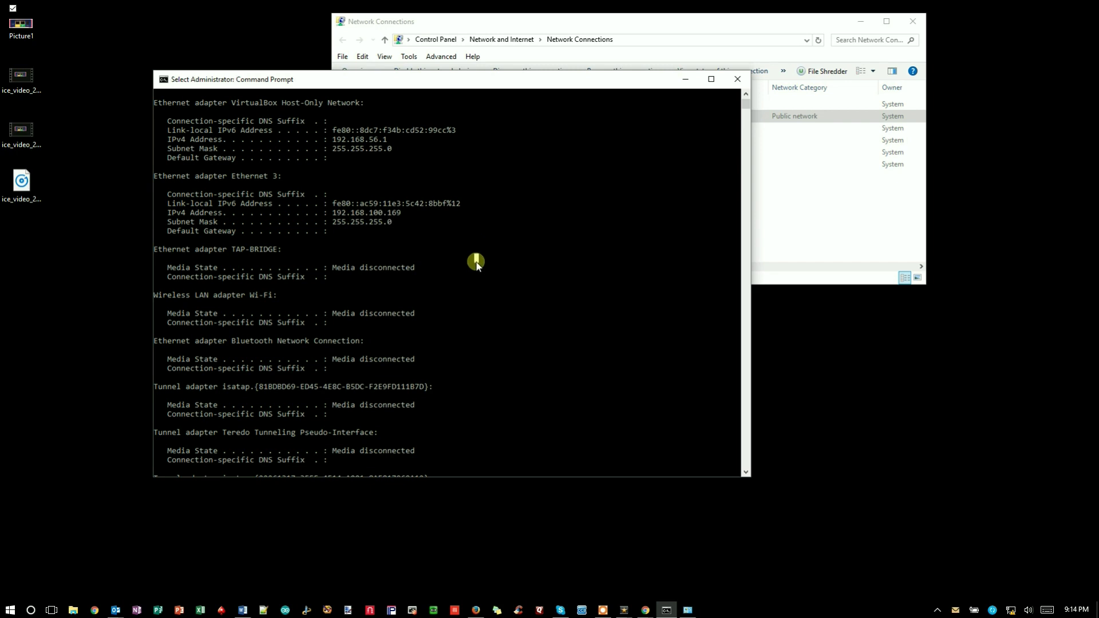
key(Return)
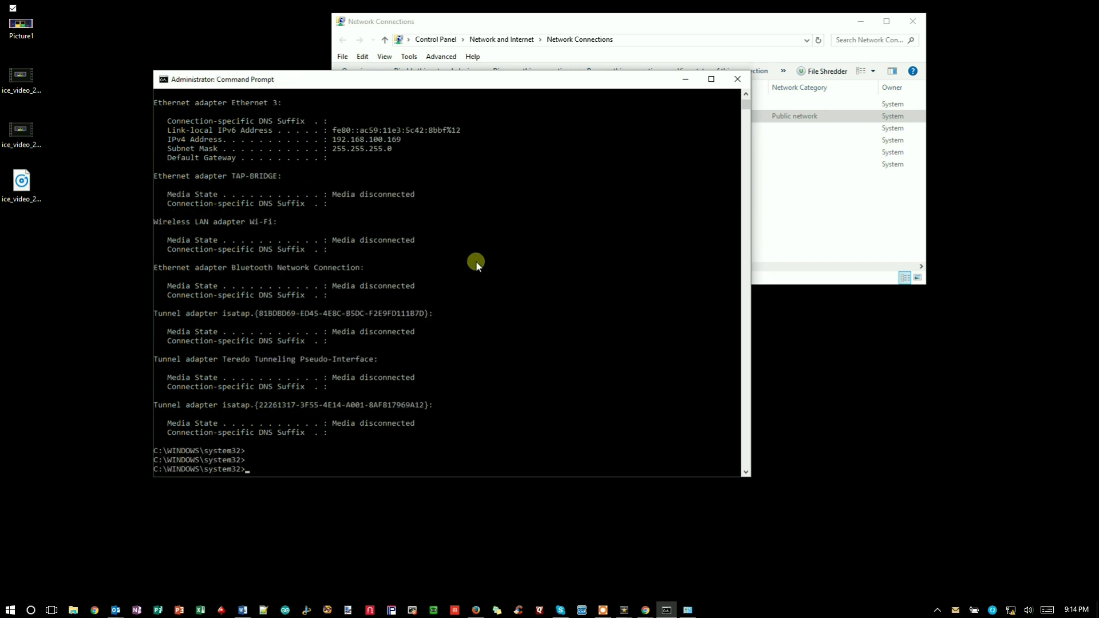
Step: Ping 192.168.100.170 and get 4 of 4 replies with 0% loss
text(ping 192.168.100.170)
key(Return)
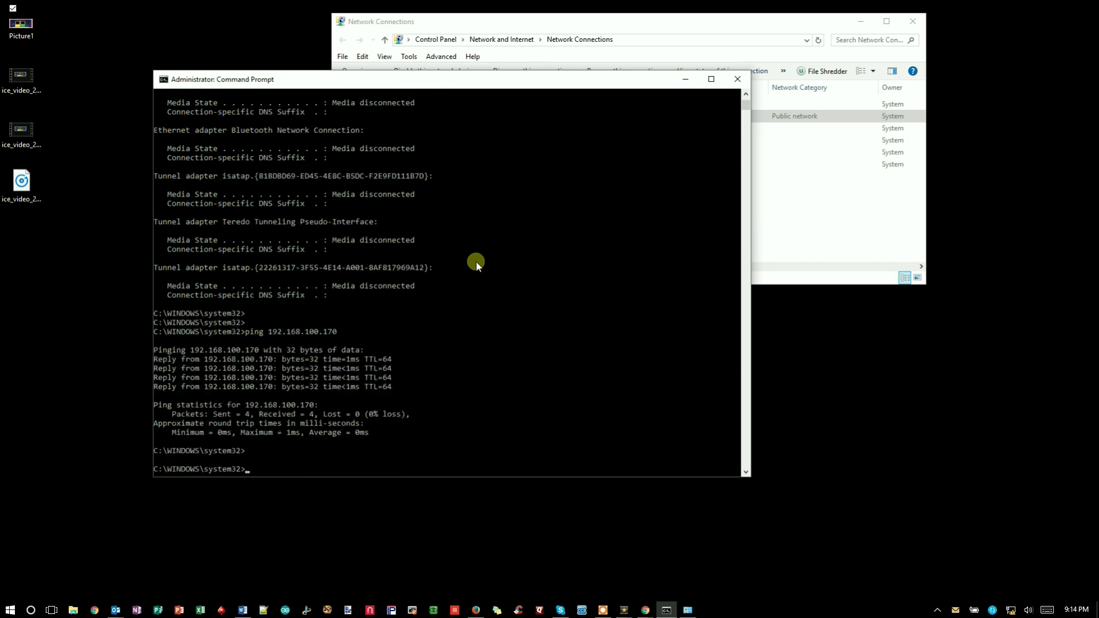
click(685, 79)
click(912, 21)
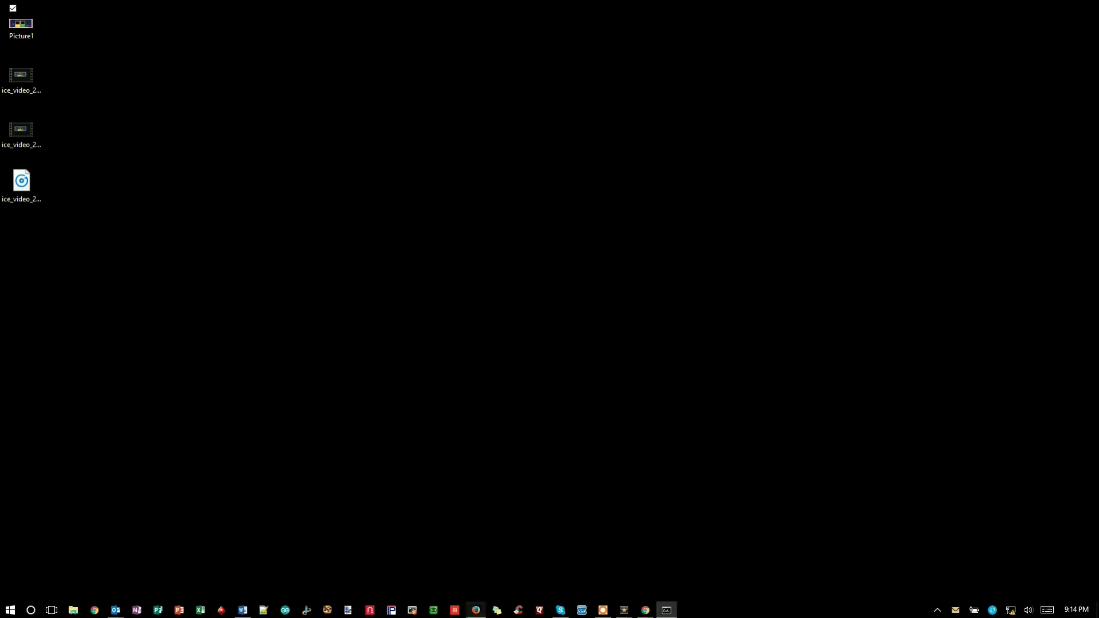
click(100, 610)
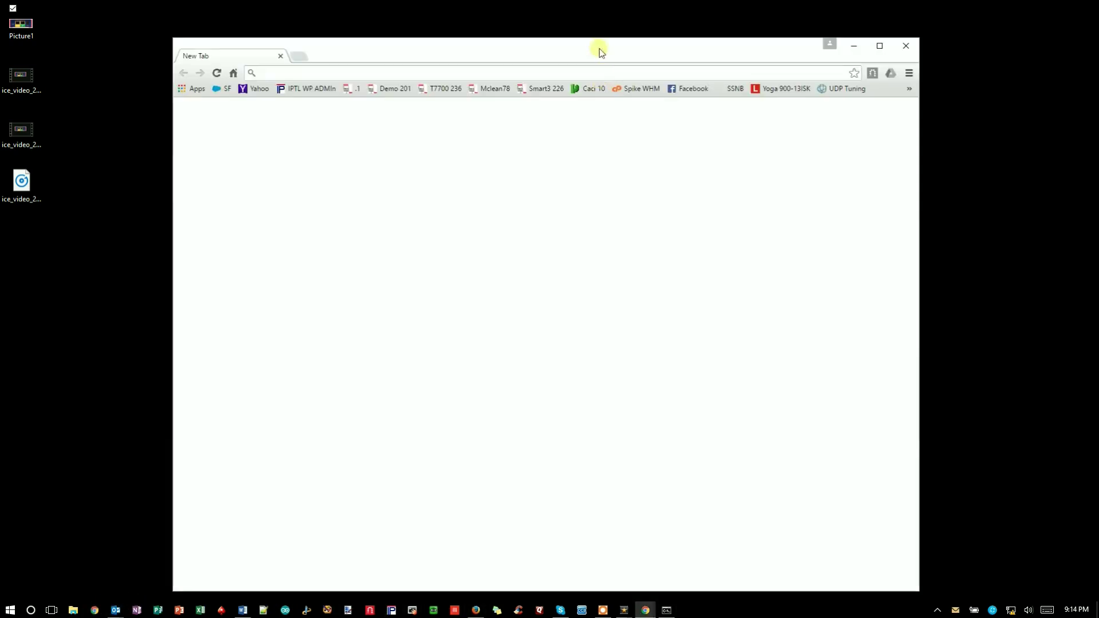
drag(591, 46, 565, 32)
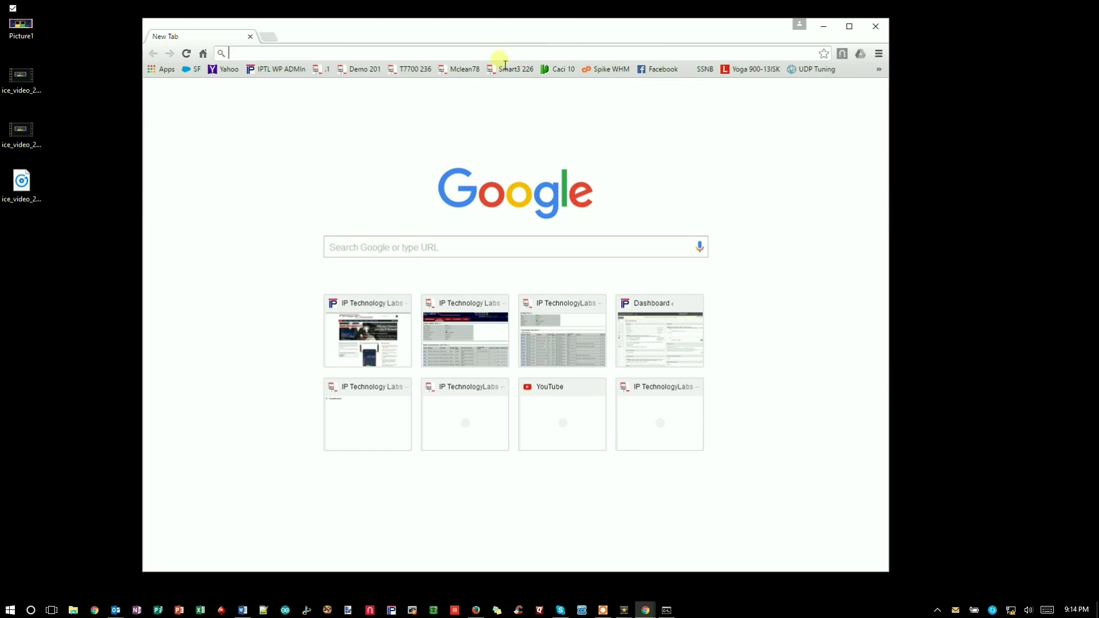
text(http)
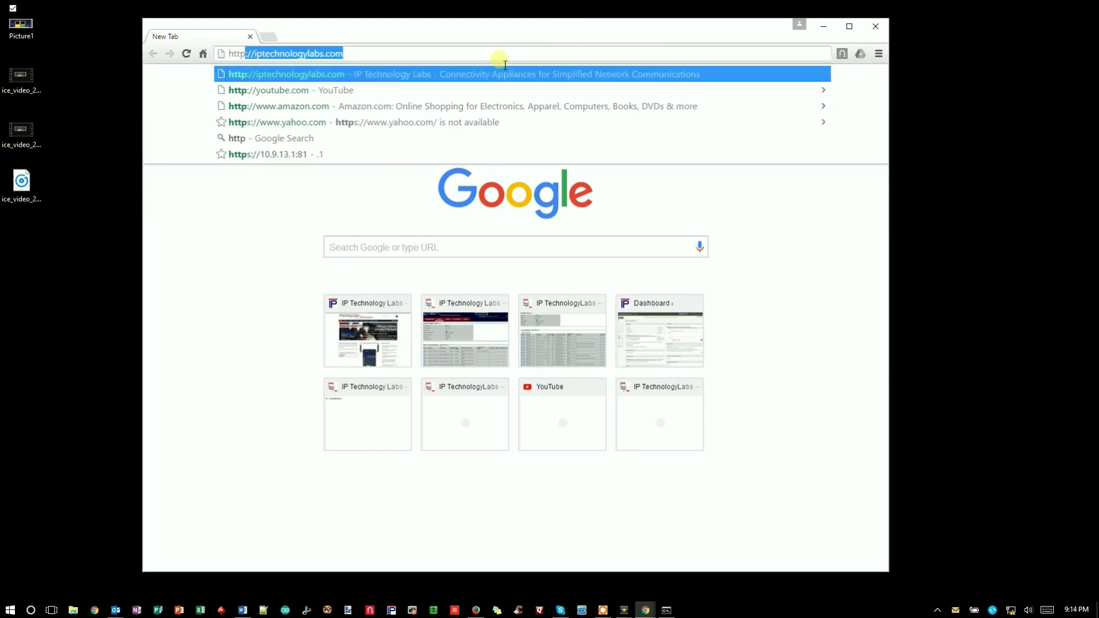
text(://)
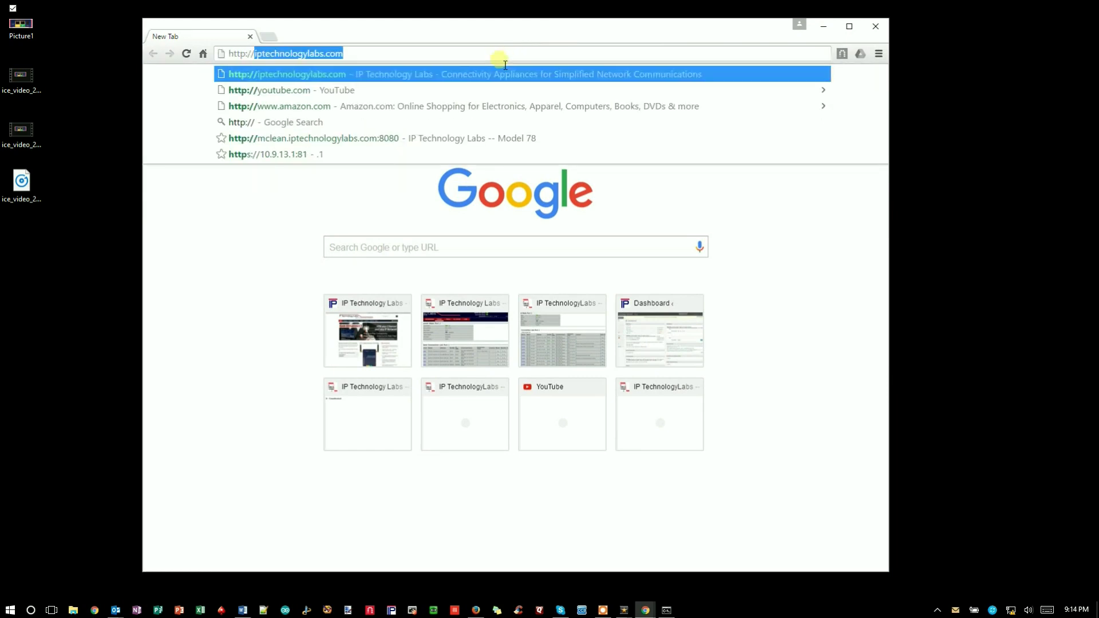
text(192.168)
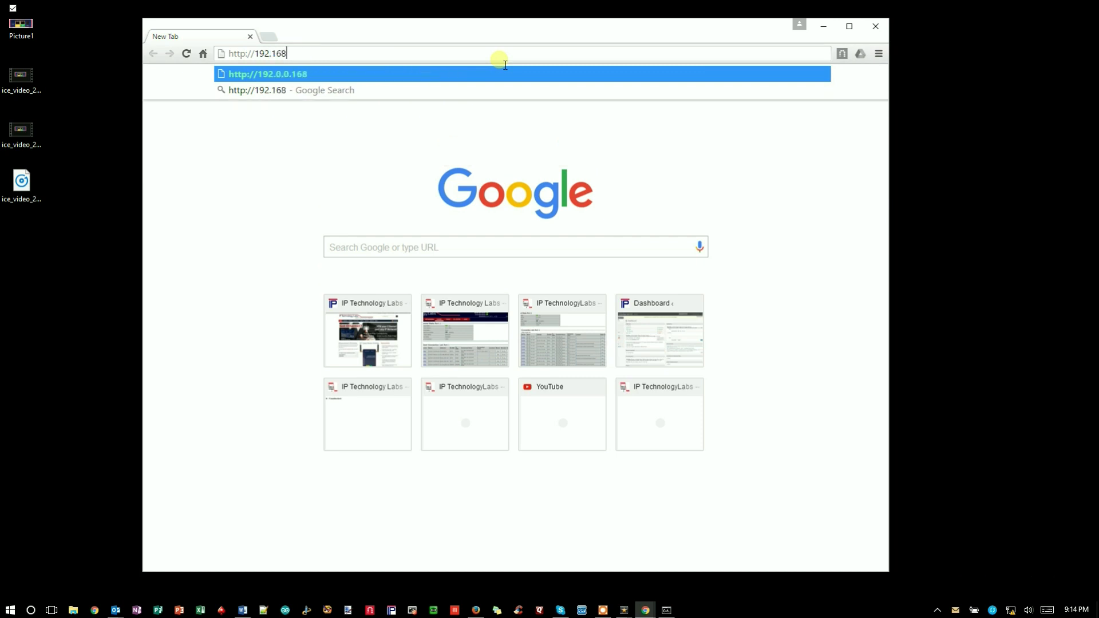
text(.100.17)
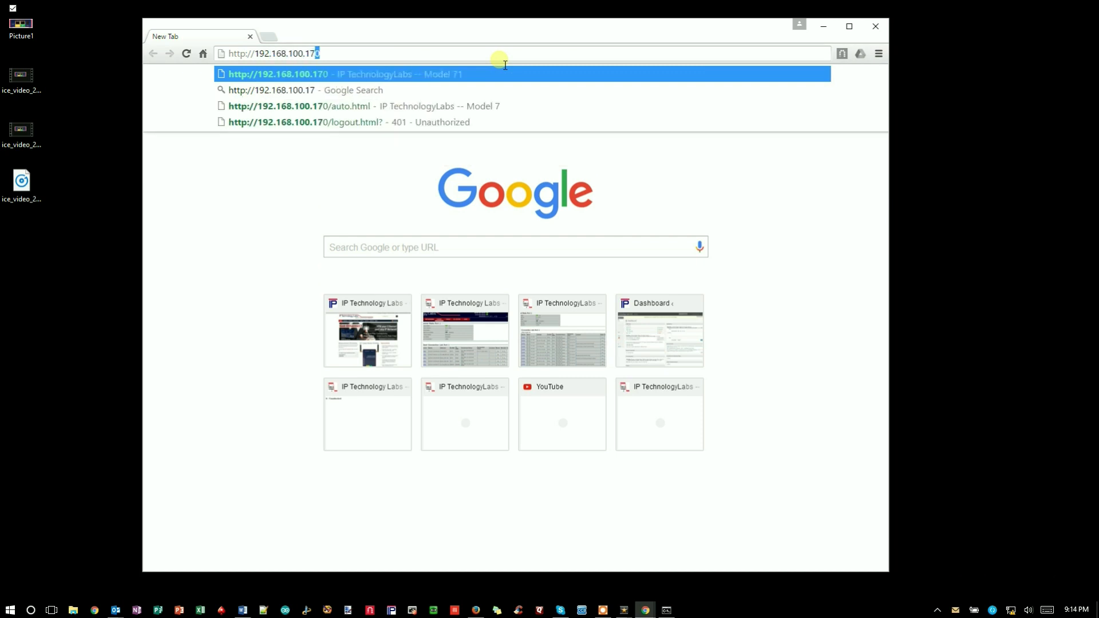
text(0)
key(Return)
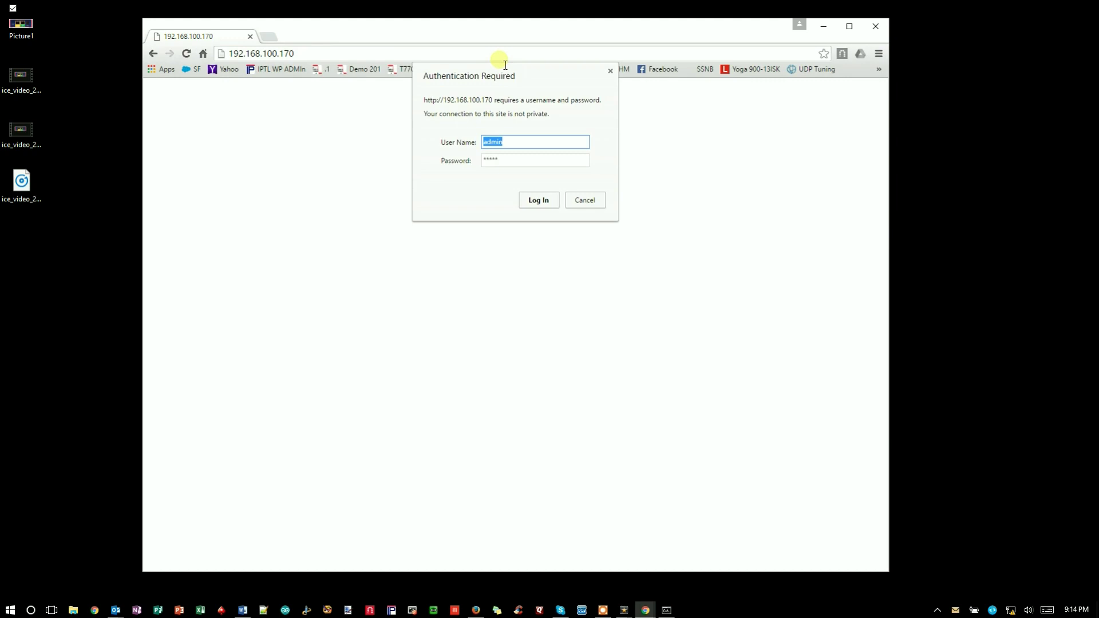
text(admin)
key(Tab)
text(admin)
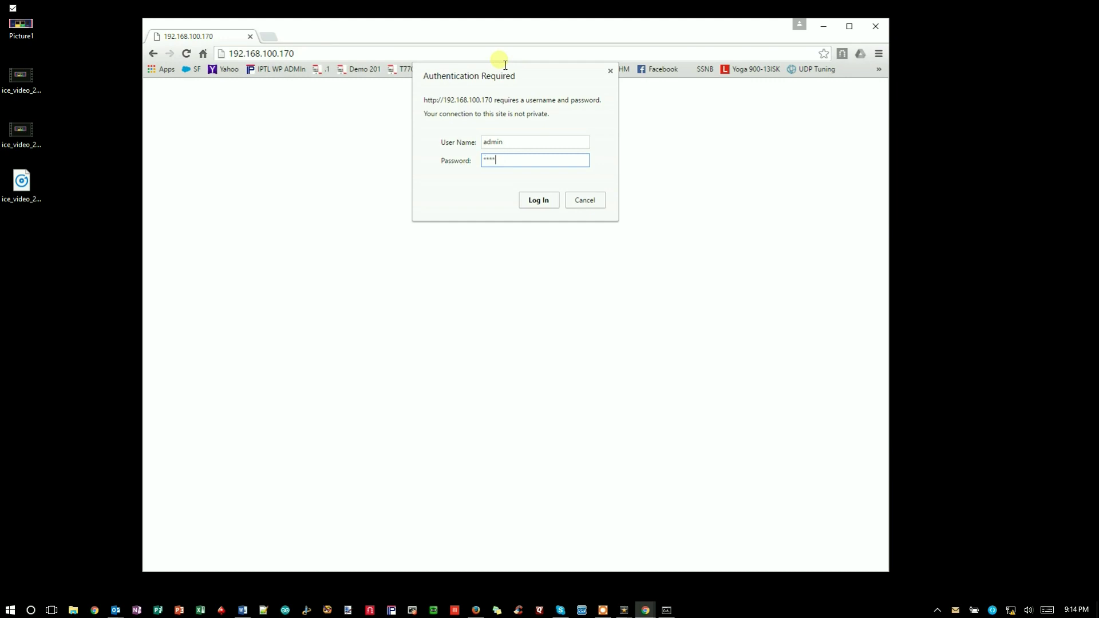
click(530, 201)
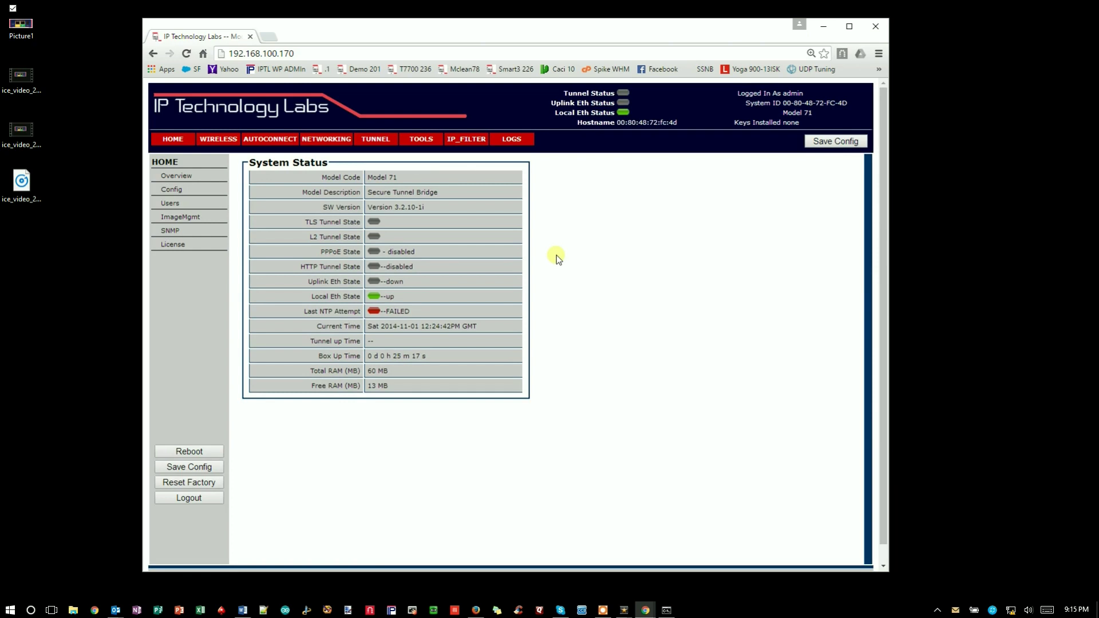
drag(506, 33, 513, 31)
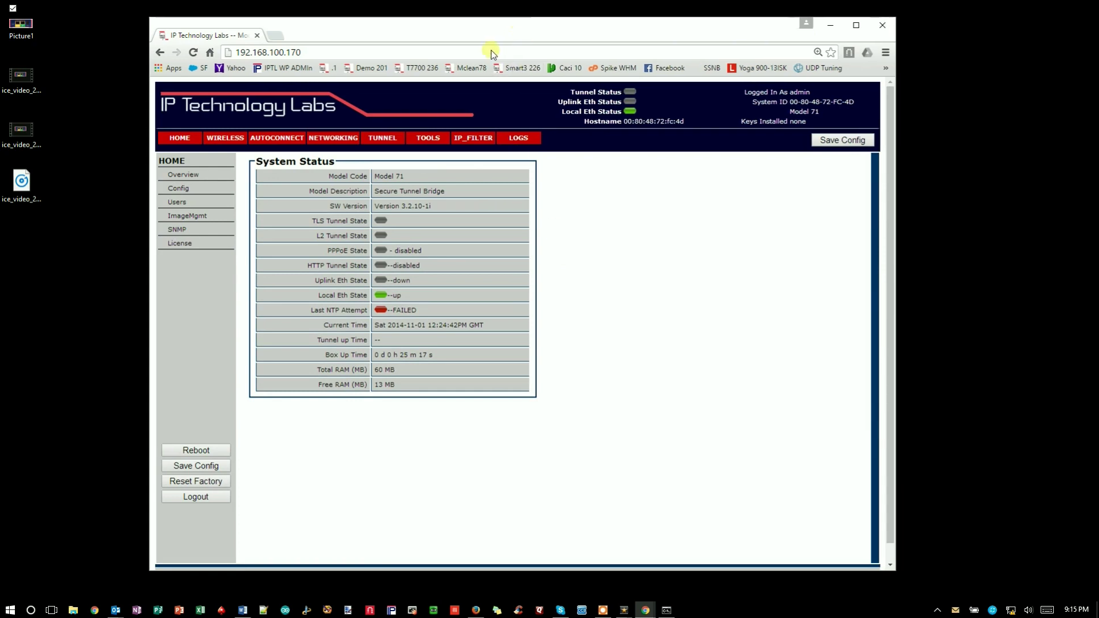
Step: Open NETWORKING > System for br-lan and highlight the secondary interface 192.168.100.170/24
click(324, 137)
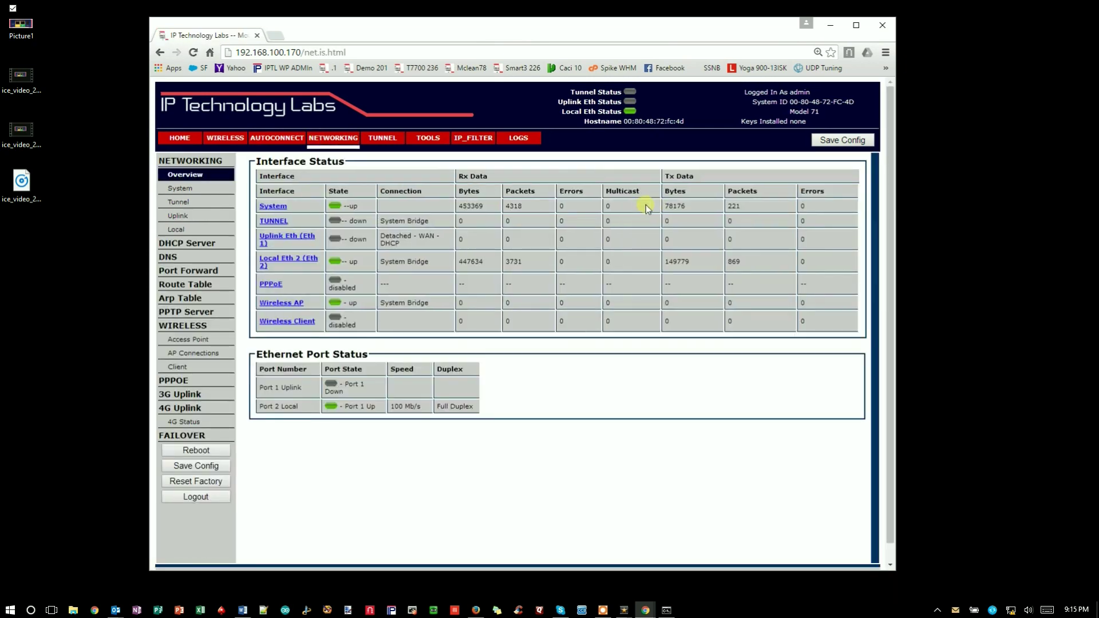
click(273, 206)
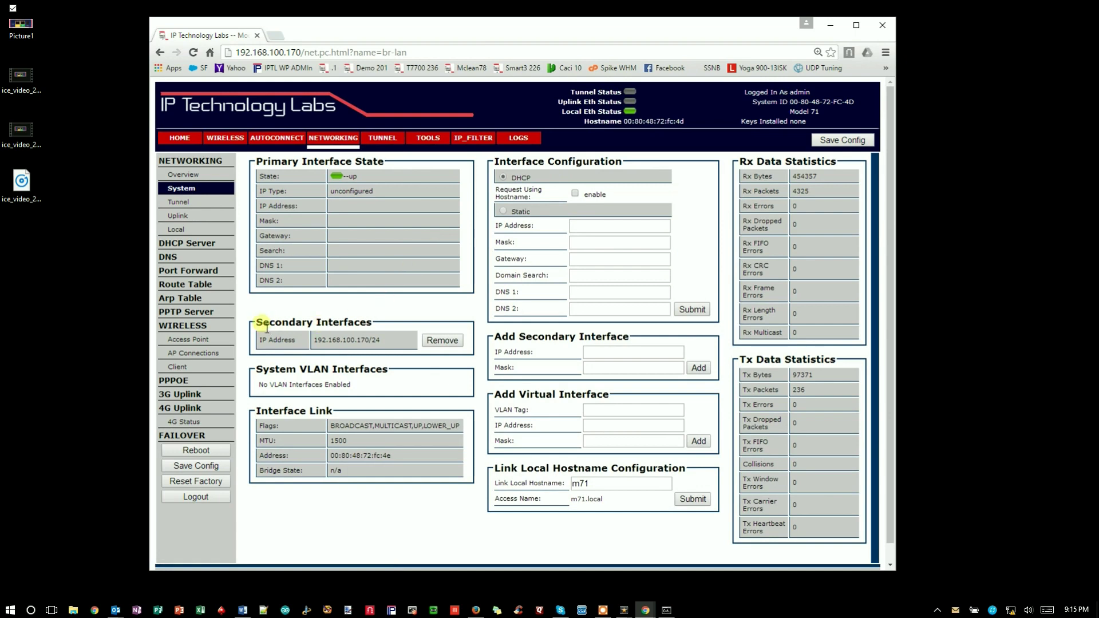
drag(257, 322, 381, 325)
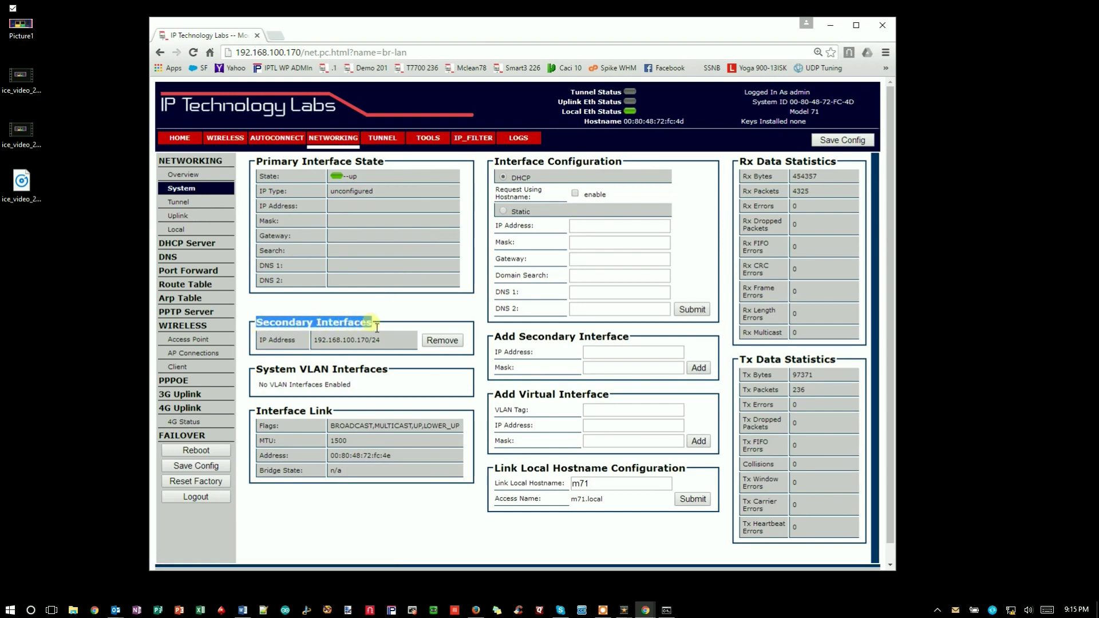
click(317, 341)
drag(318, 341, 389, 341)
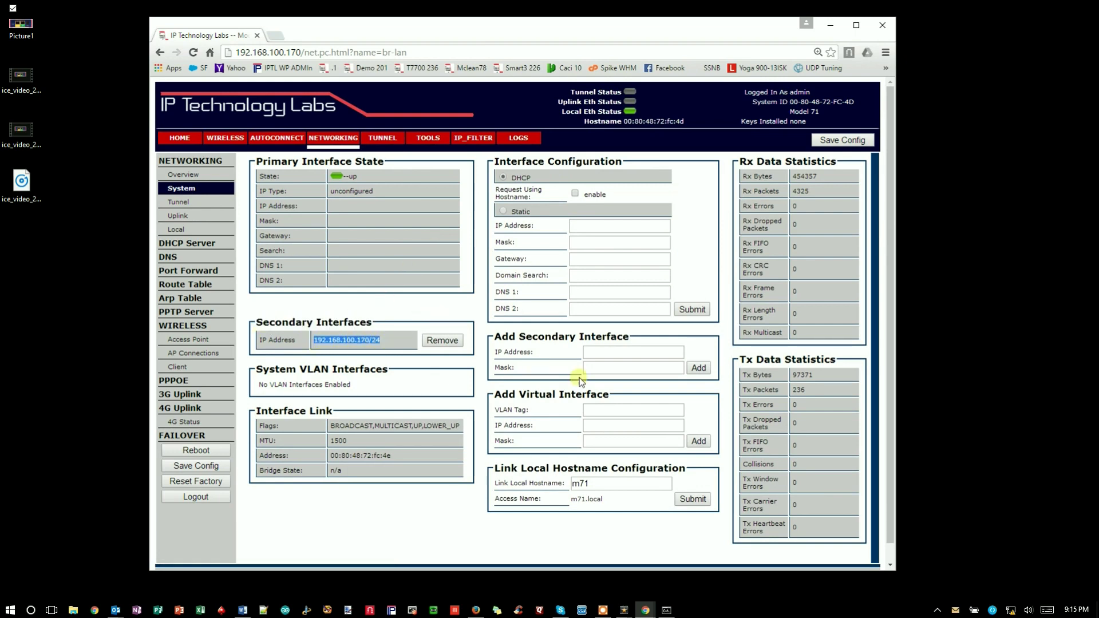
click(442, 314)
drag(585, 27, 582, 24)
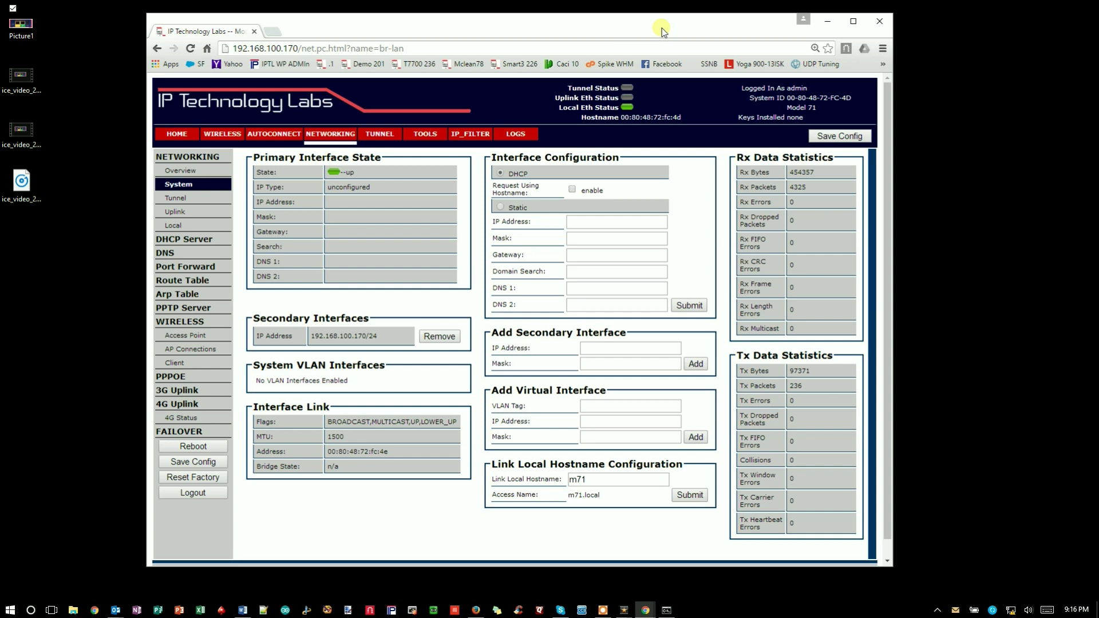
drag(668, 27, 651, 24)
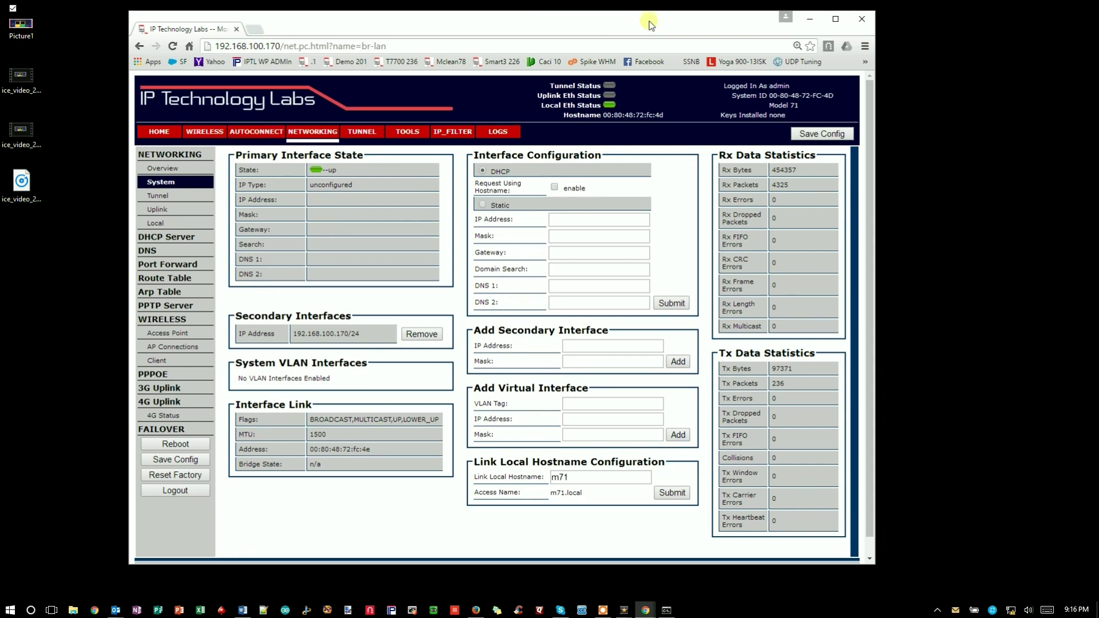